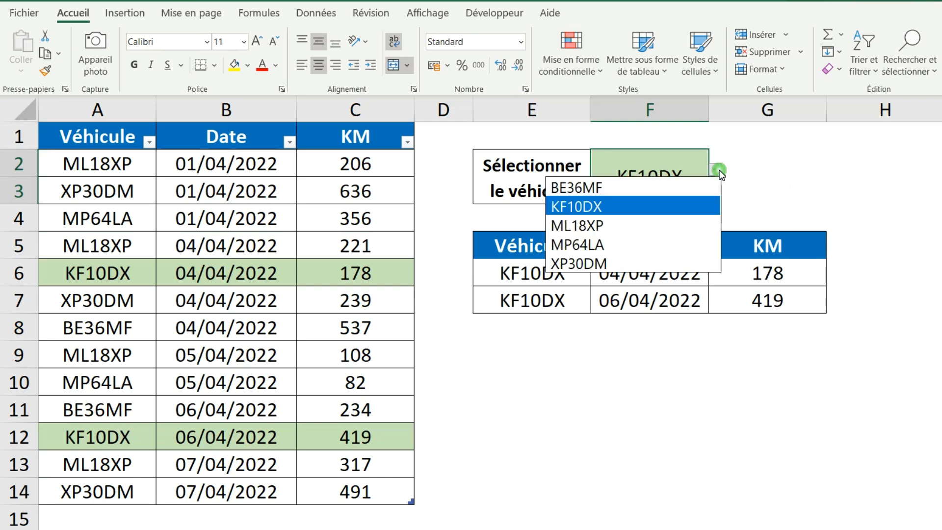
pyautogui.click(661, 229)
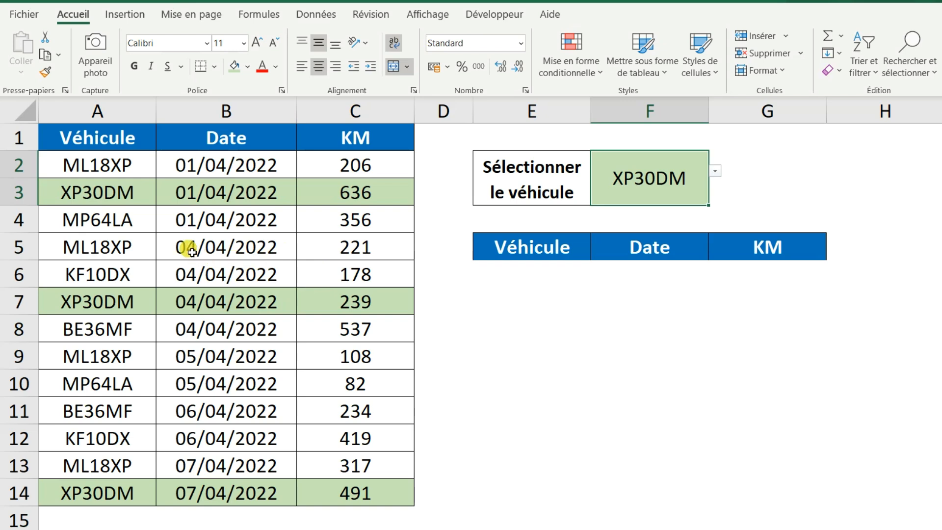
# Step: Format the vehicle data in A1:C14 as a table with headers, using a light style with a blue header
pyautogui.click(135, 220)
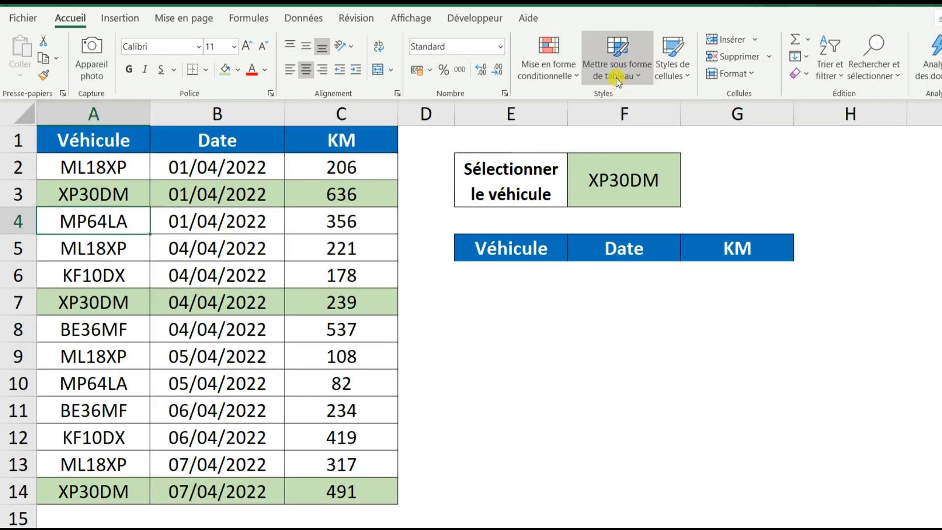
pyautogui.click(638, 78)
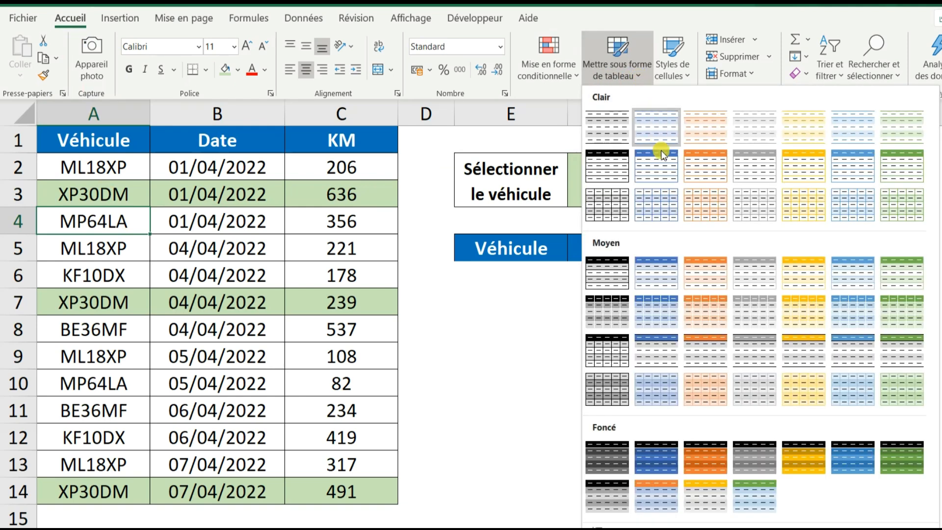
pyautogui.click(663, 173)
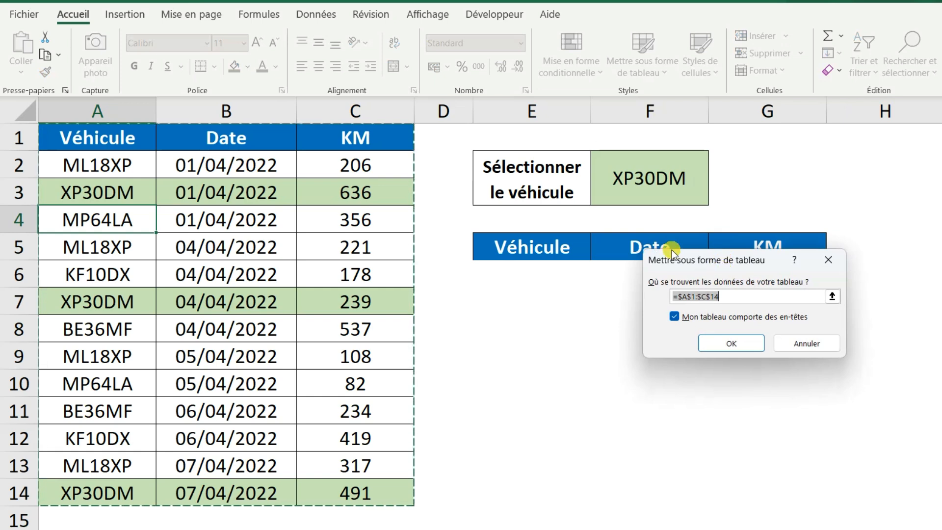
pyautogui.click(745, 346)
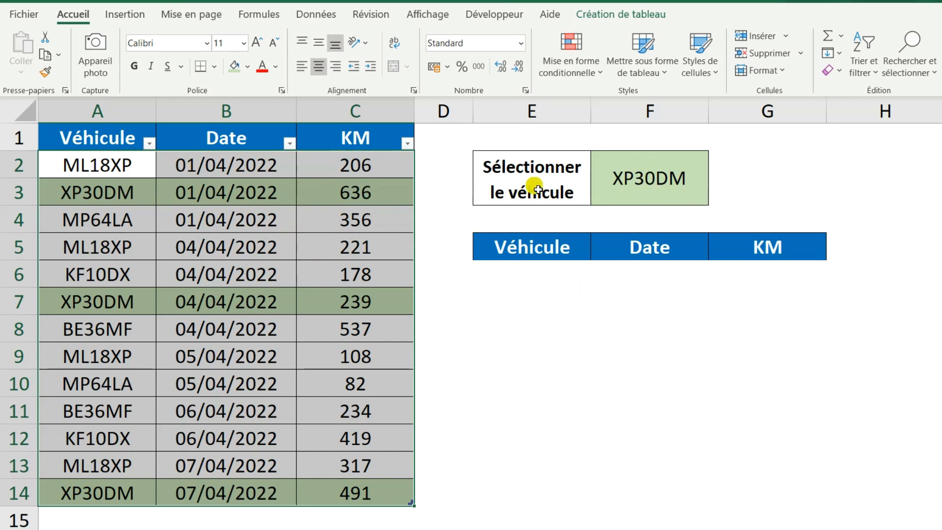
# Step: Enter the formula =FILTRE(Tableau2;Tableau2[Véhicule]=F2) in cell E6 to extract the rows of the selected vehicle
pyautogui.click(521, 275)
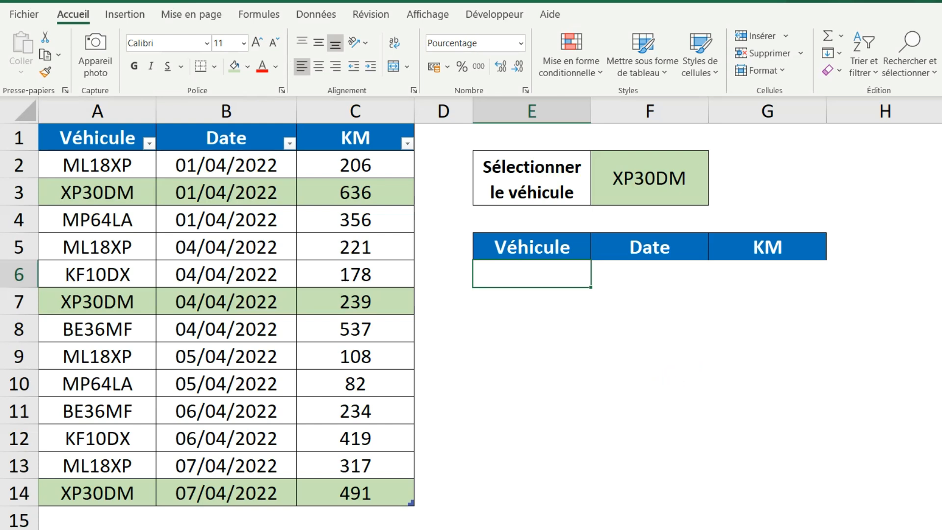
pyautogui.write('=FILTRE')
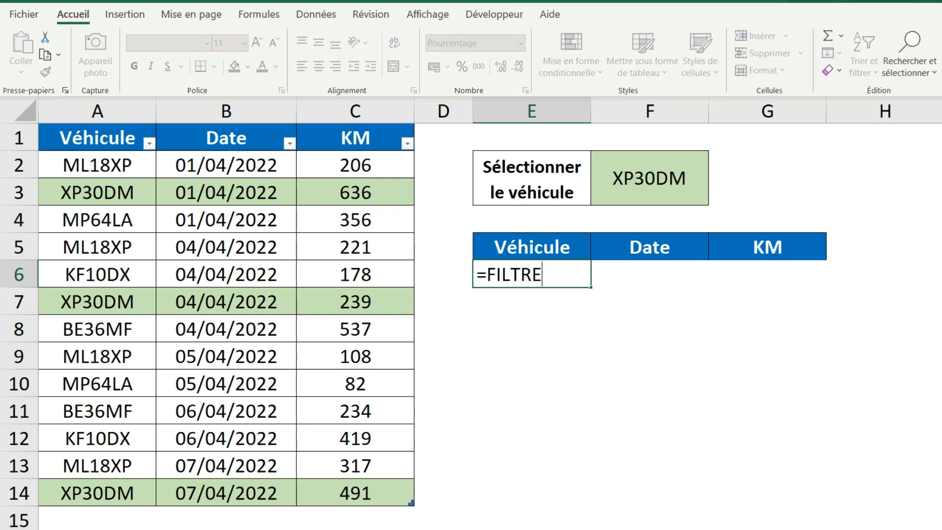
pyautogui.write('(')
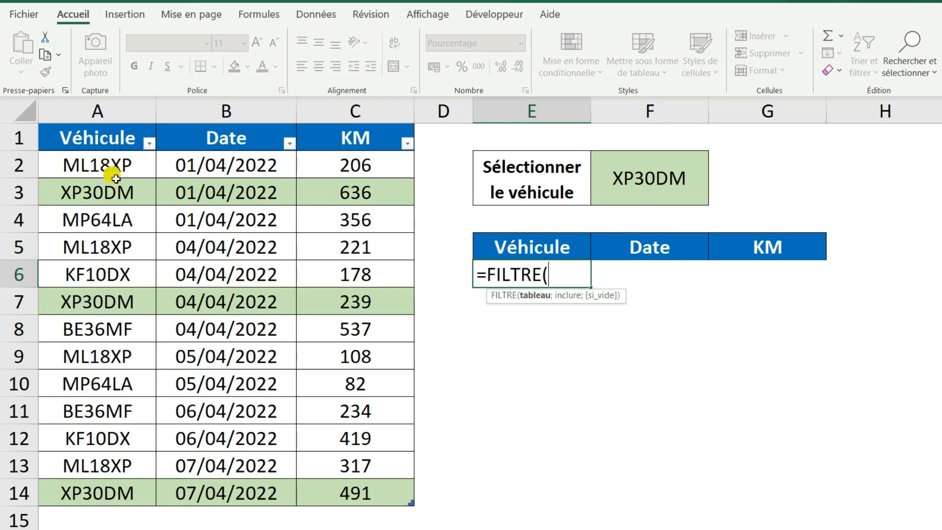
pyautogui.moveTo(114, 172); pyautogui.dragTo(410, 498)
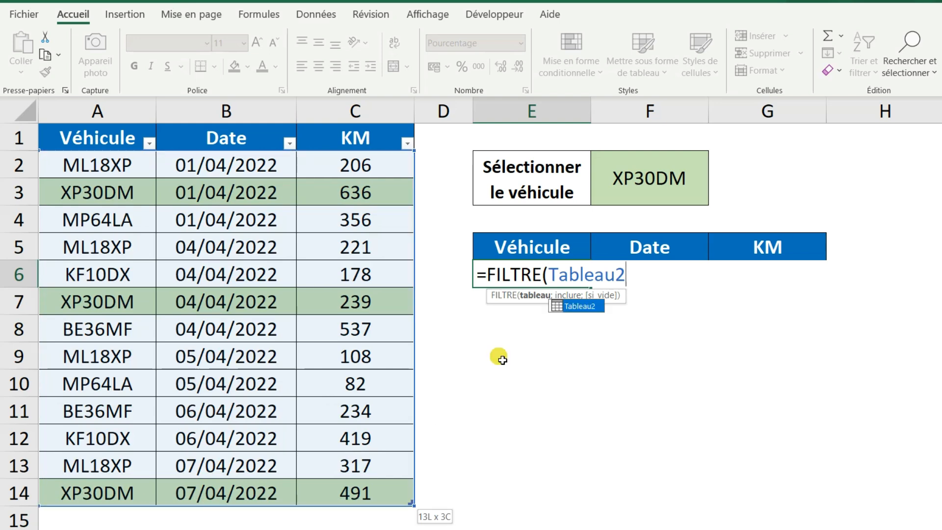
pyautogui.write(';')
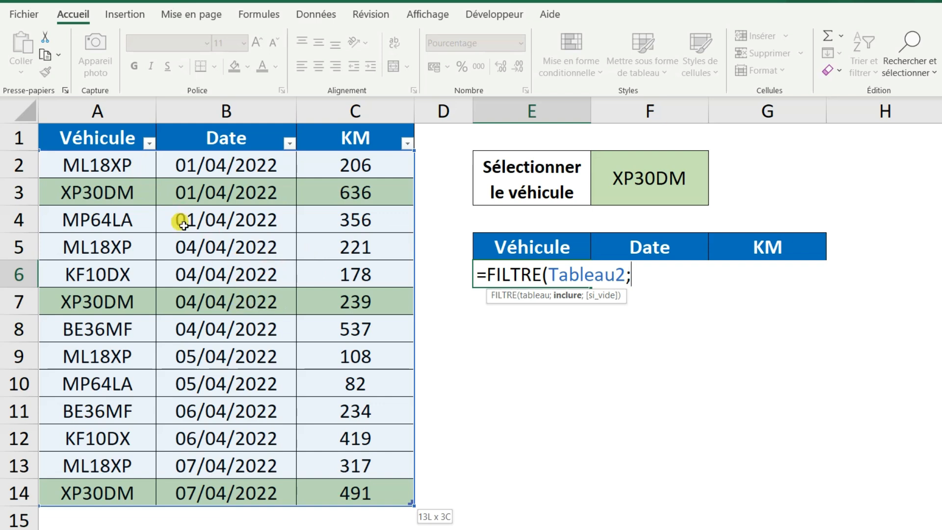
pyautogui.moveTo(147, 170); pyautogui.dragTo(123, 493)
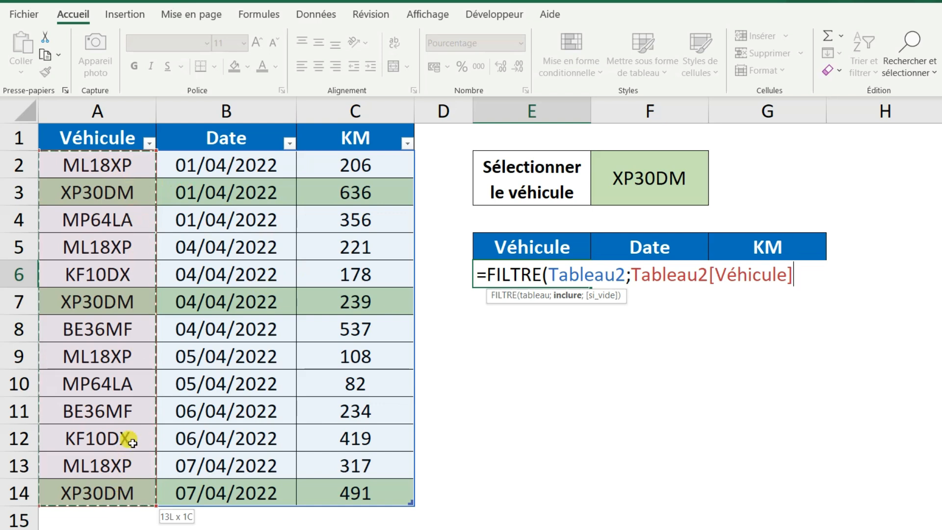
pyautogui.write('=')
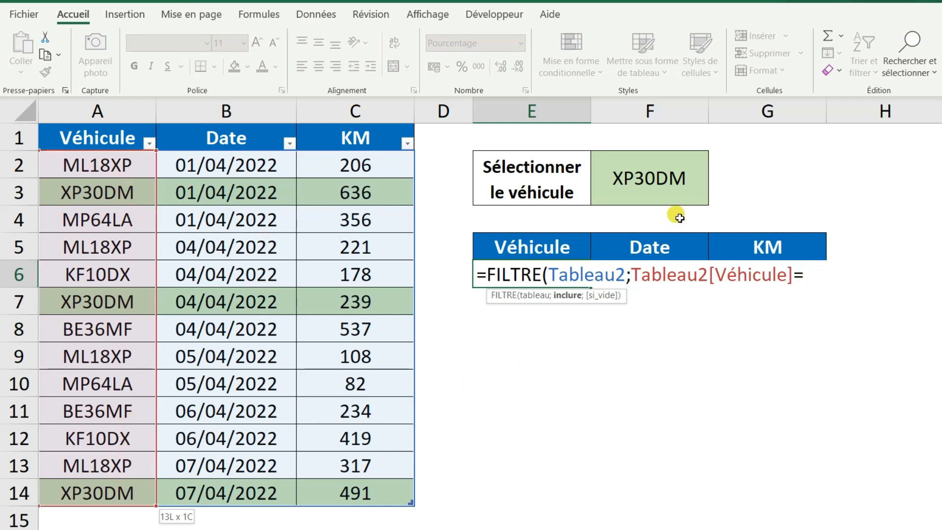
pyautogui.click(656, 183)
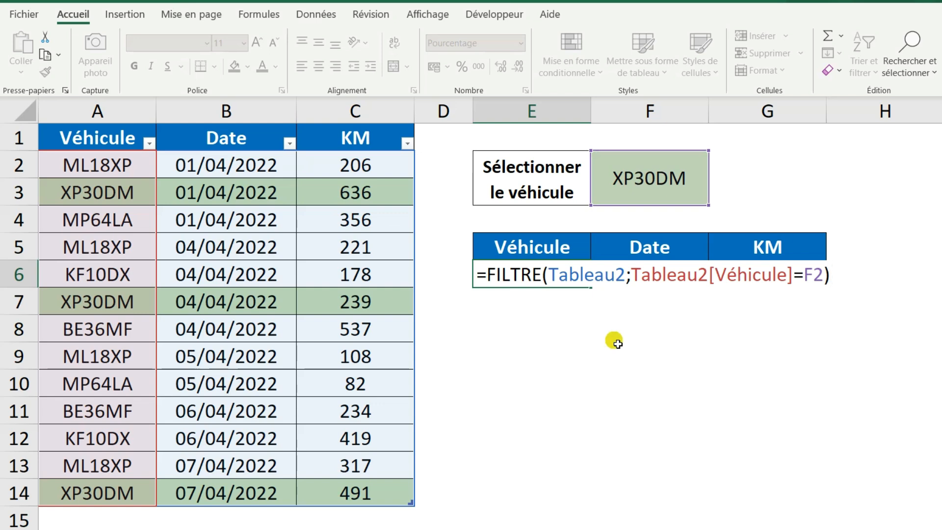
pyautogui.press('Return')
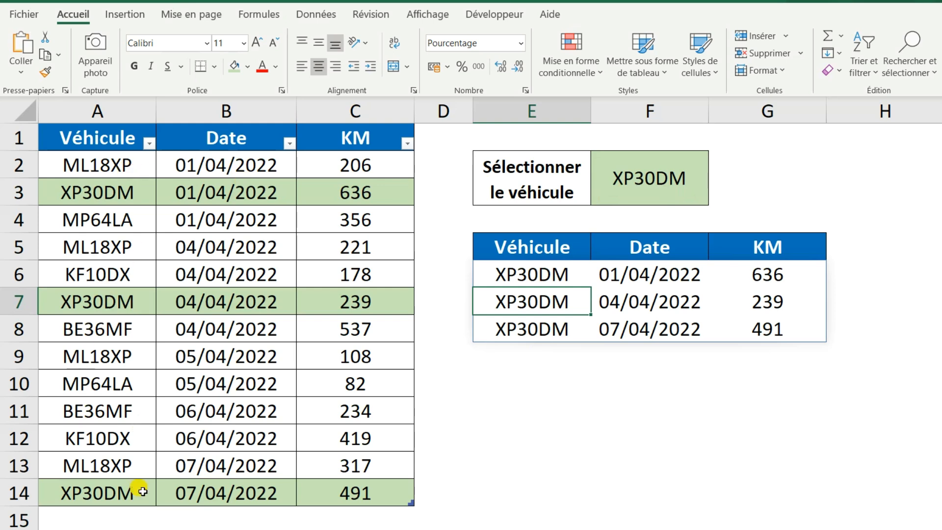
# Step: Choose vehicle KF10DX in the vehicle selector cell F2
pyautogui.click(701, 177)
pyautogui.click(714, 173)
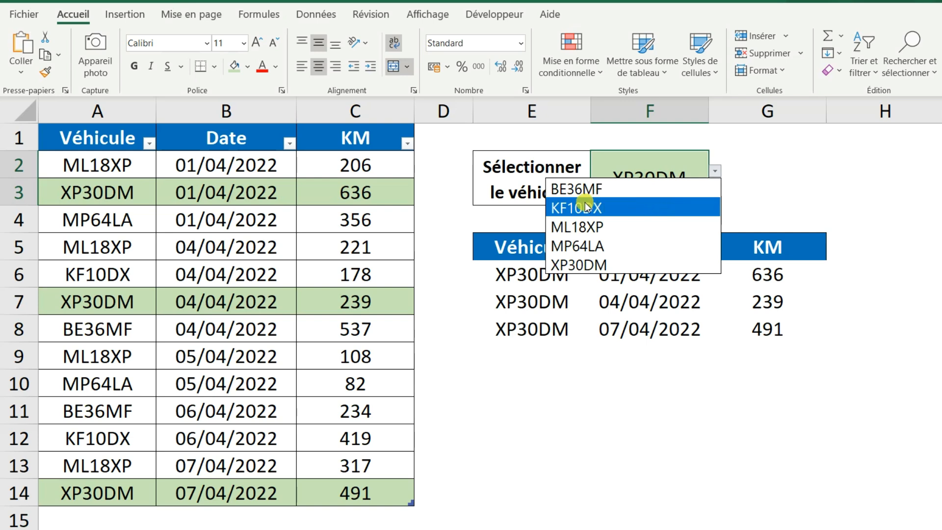
pyautogui.click(619, 208)
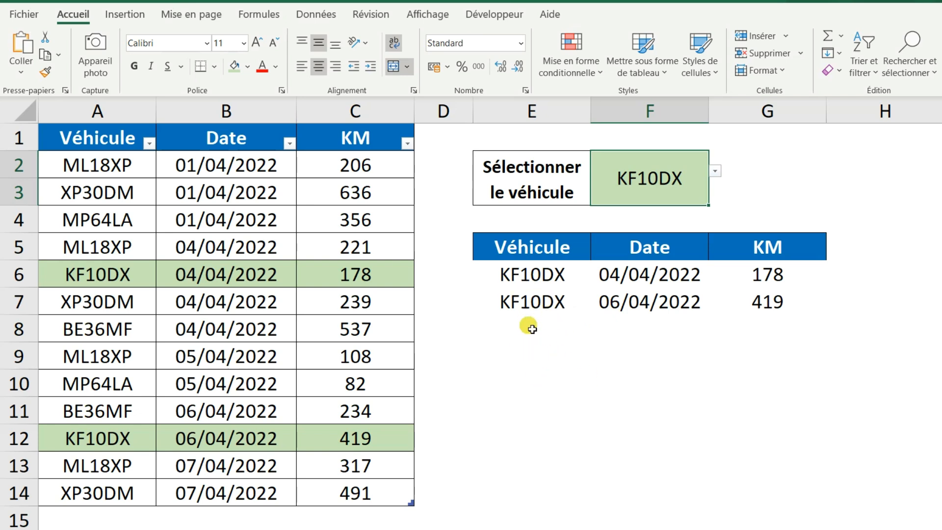
# Step: Start a formula-based conditional formatting rule for E6:G6 with the condition =E6<>""
pyautogui.click(528, 274)
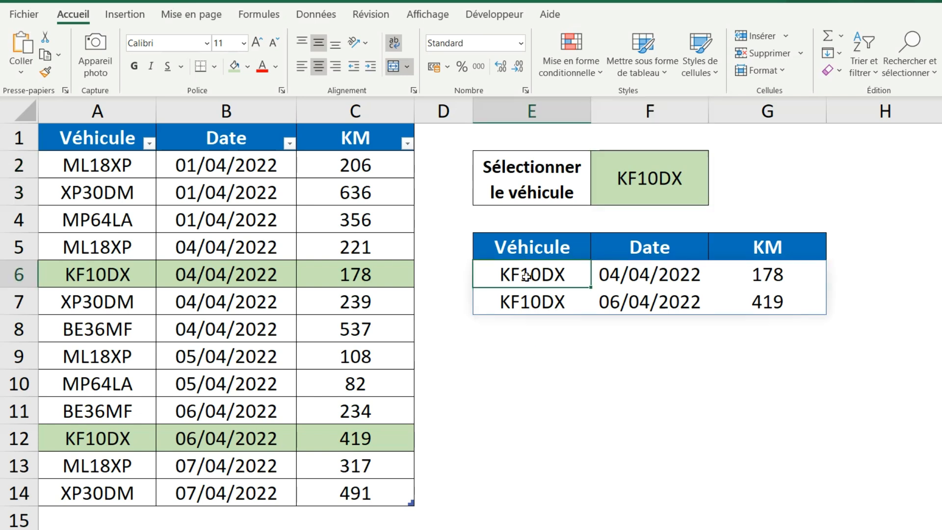
pyautogui.moveTo(576, 276); pyautogui.dragTo(672, 276)
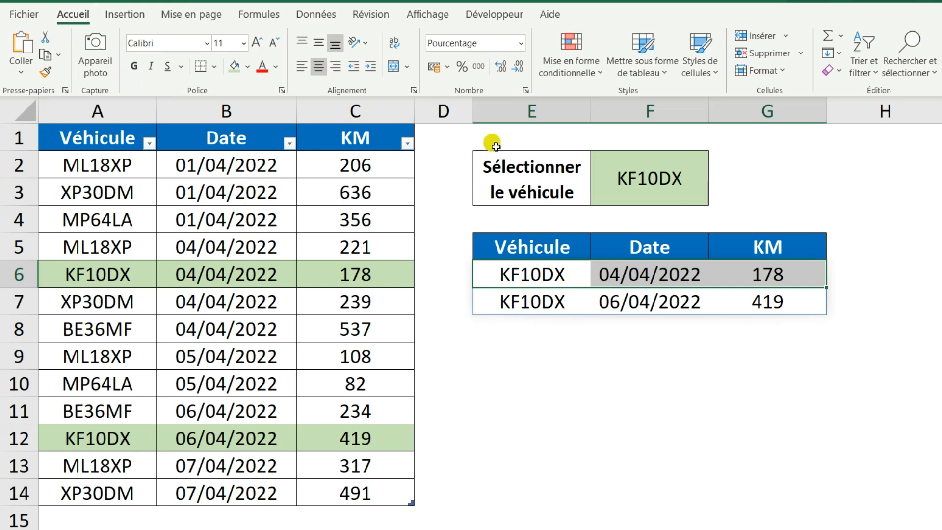
pyautogui.click(592, 78)
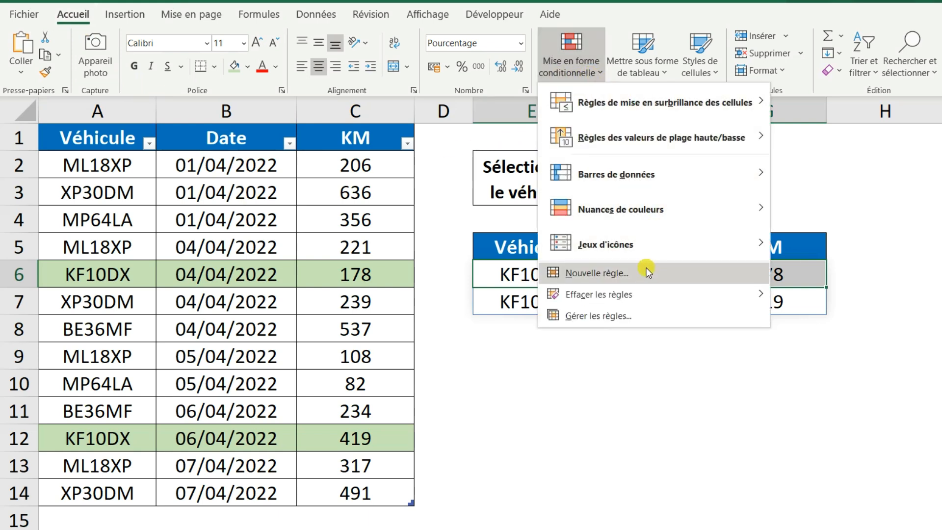
pyautogui.click(649, 273)
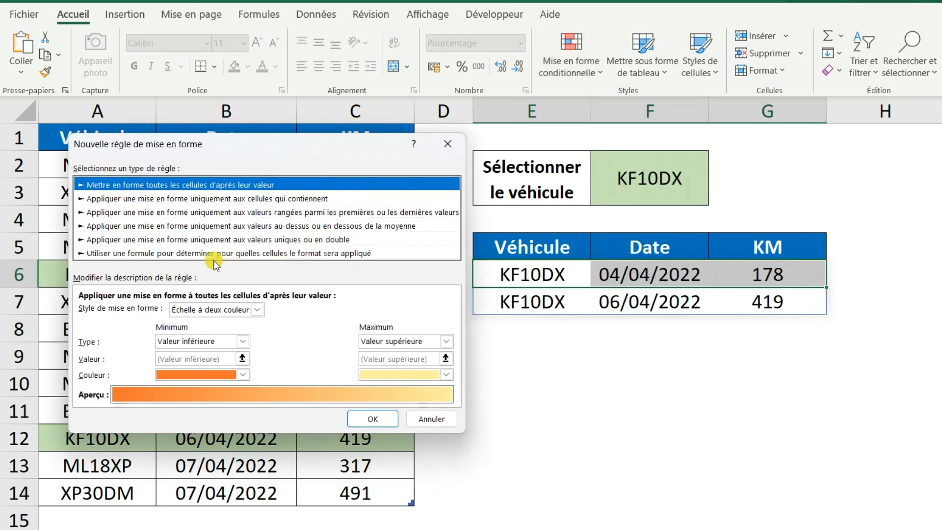
pyautogui.click(200, 252)
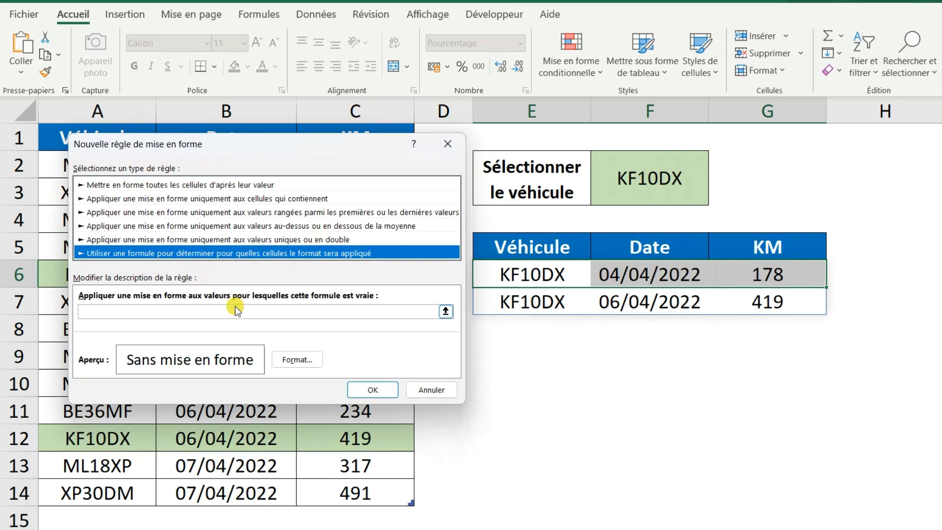
pyautogui.click(219, 313)
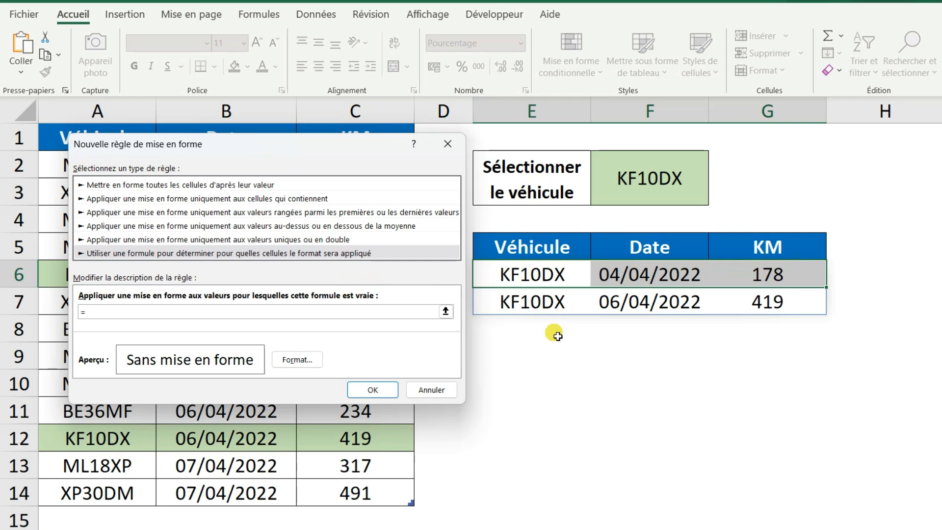
pyautogui.write('=')
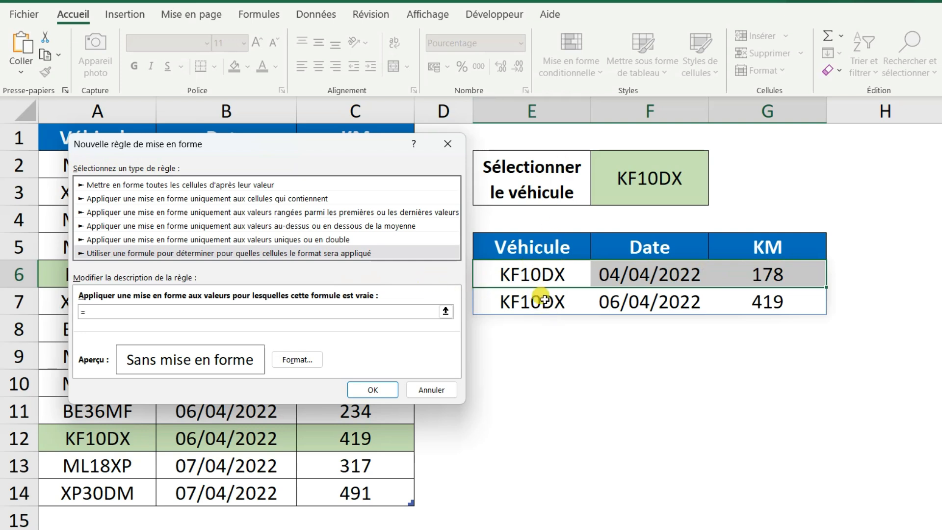
pyautogui.write('E6')
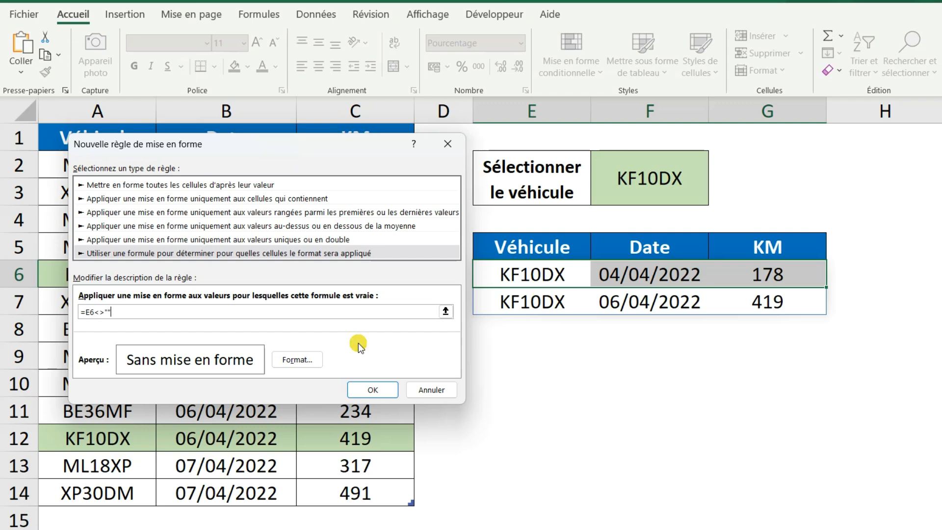
pyautogui.write('<>""')
# Step: Give the new rule left, right and bottom cell borders and apply it
pyautogui.click(304, 364)
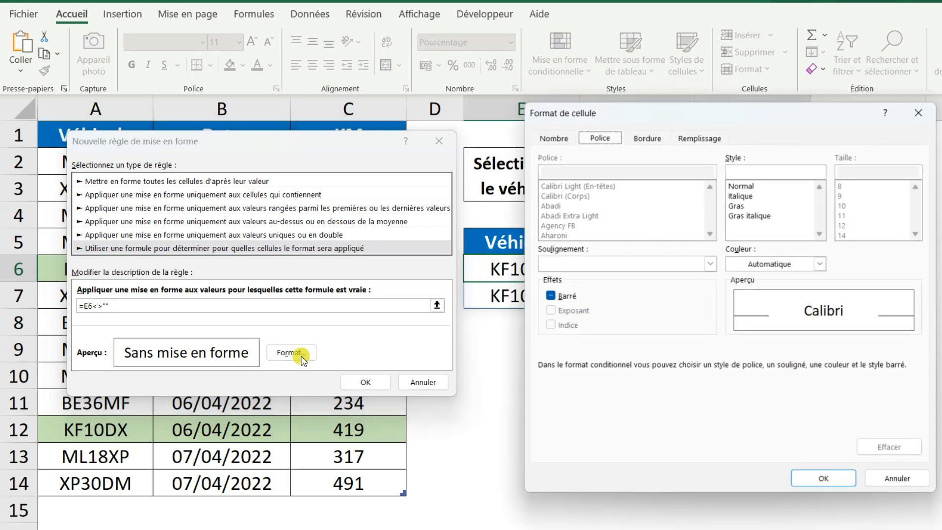
pyautogui.click(648, 138)
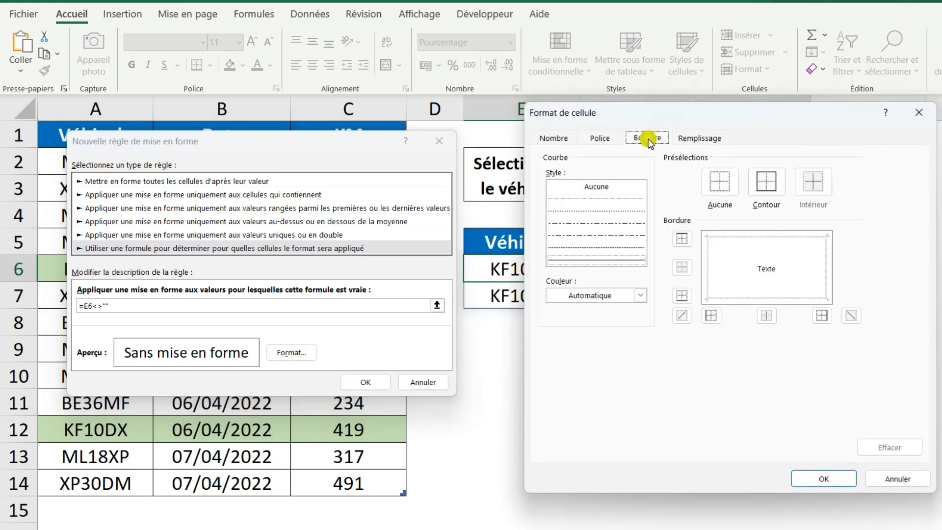
pyautogui.click(702, 261)
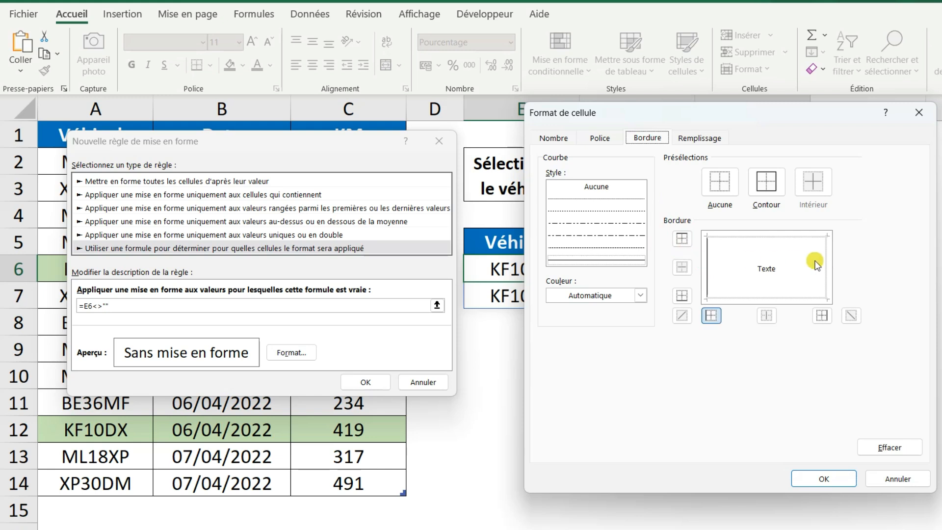
pyautogui.click(826, 261)
pyautogui.click(784, 296)
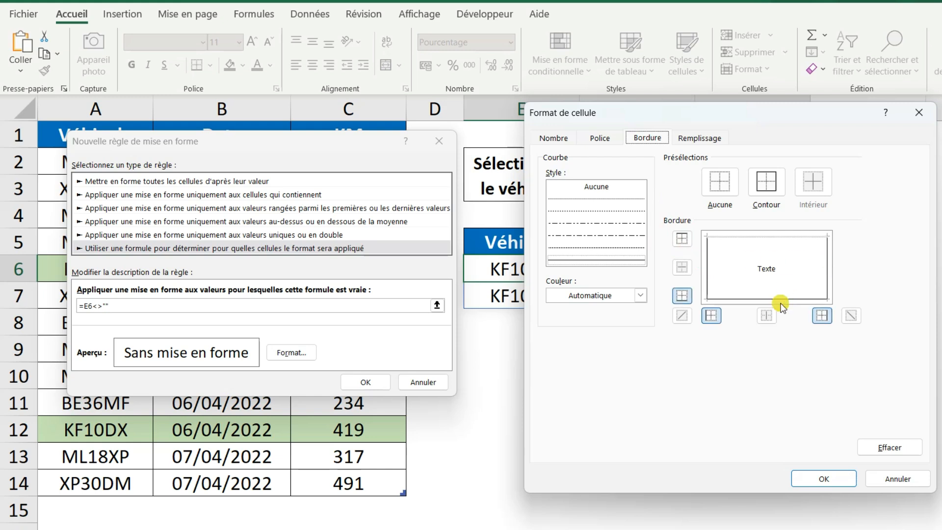
pyautogui.click(839, 482)
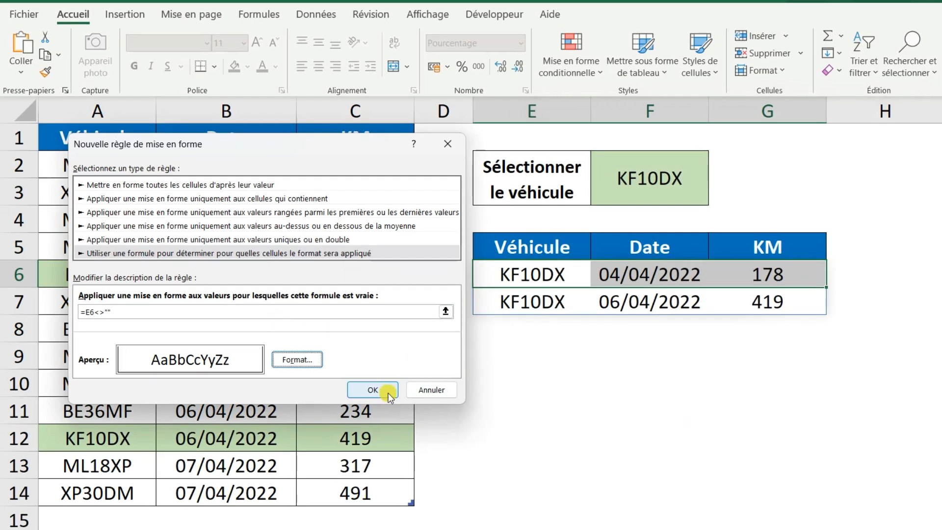
pyautogui.click(373, 390)
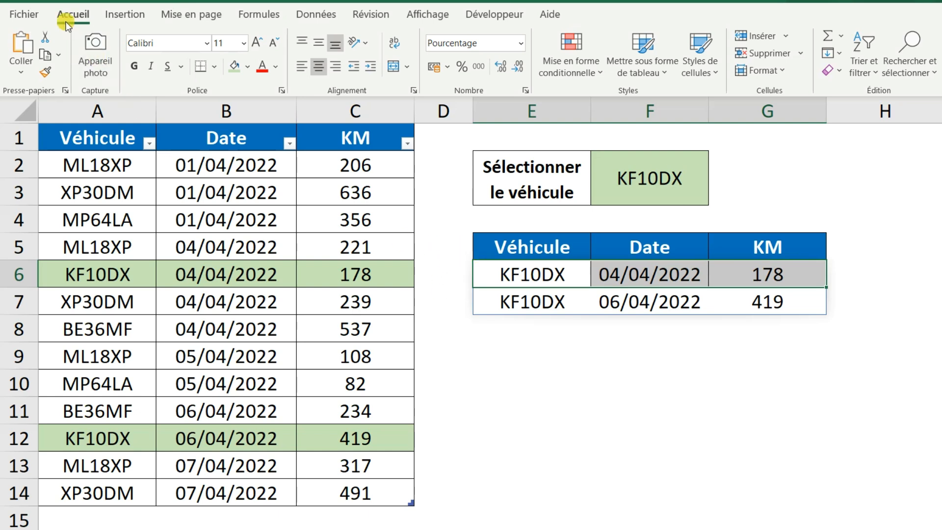
# Step: Extend the range of the =E6<>"" conditional formatting rule to =$E$6:$G$100 and apply the change
pyautogui.click(581, 75)
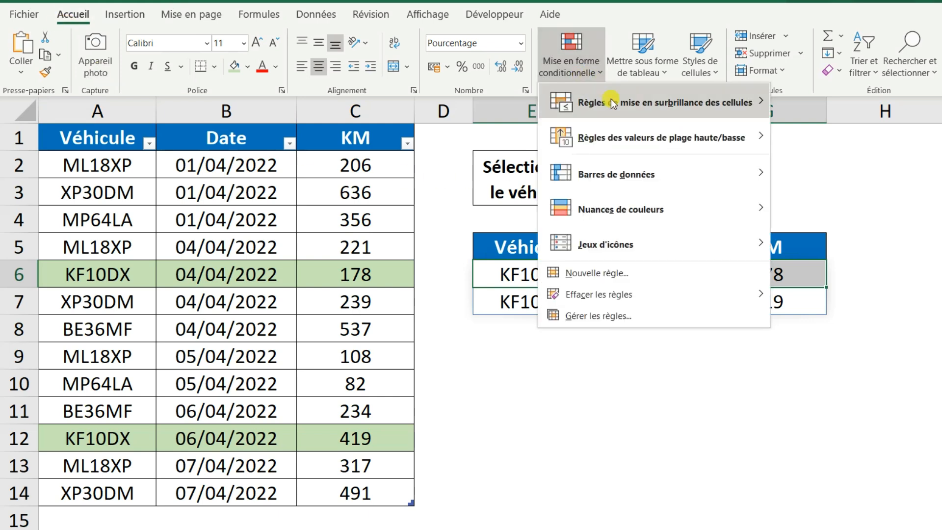
pyautogui.click(655, 317)
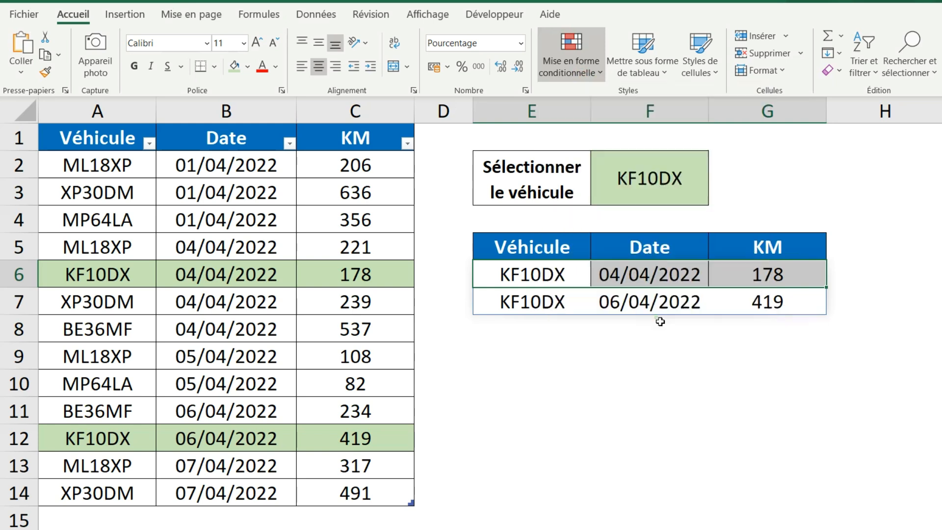
pyautogui.moveTo(363, 183); pyautogui.dragTo(779, 316)
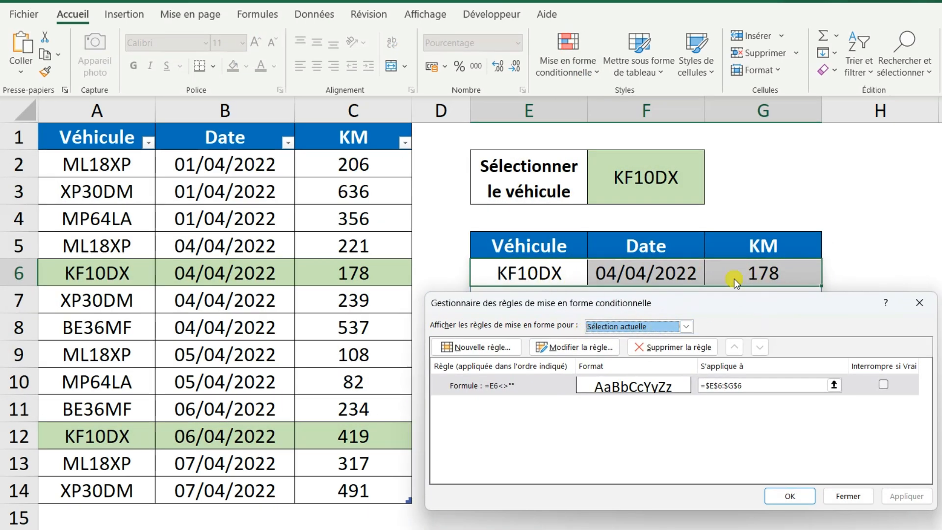
pyautogui.click(716, 387)
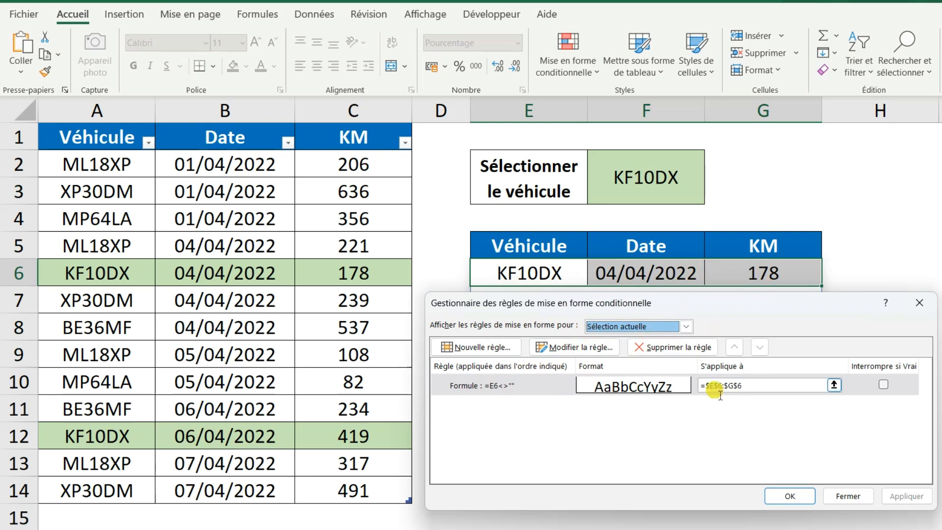
pyautogui.click(756, 388)
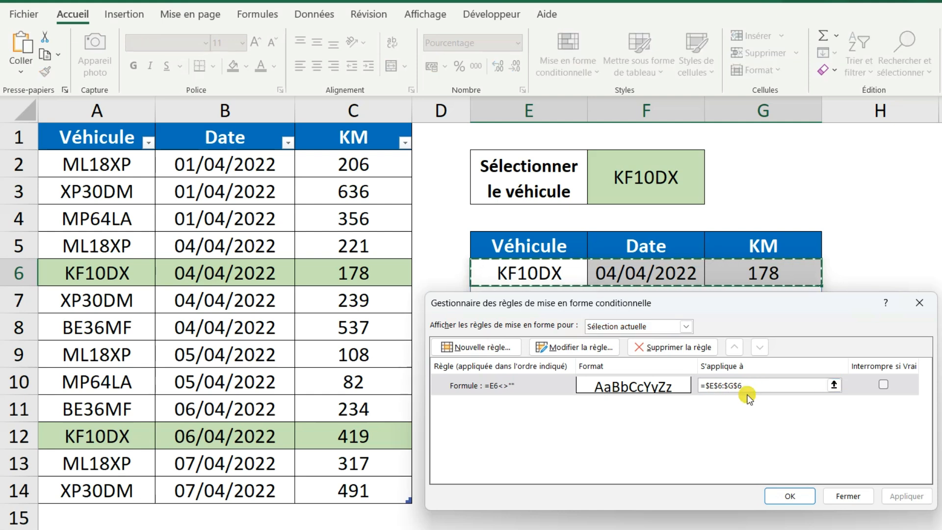
pyautogui.press('BackSpace')
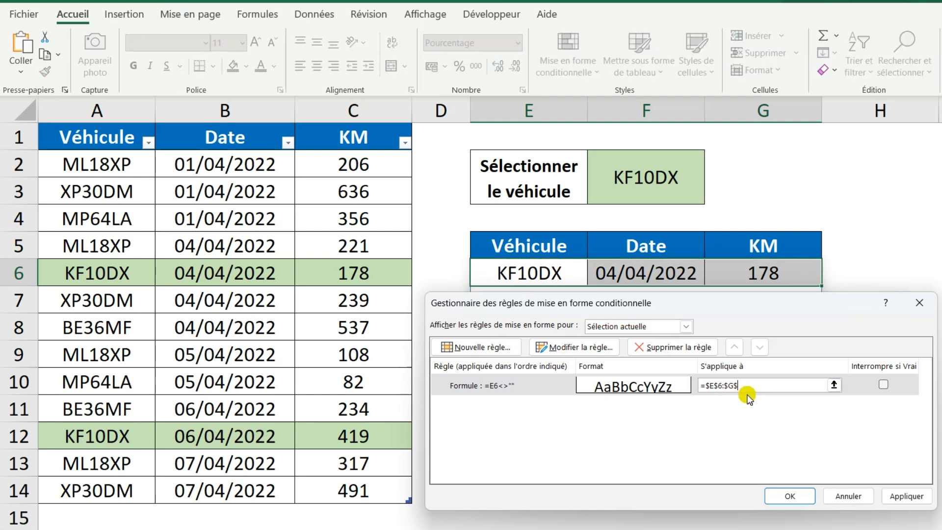
pyautogui.write('100')
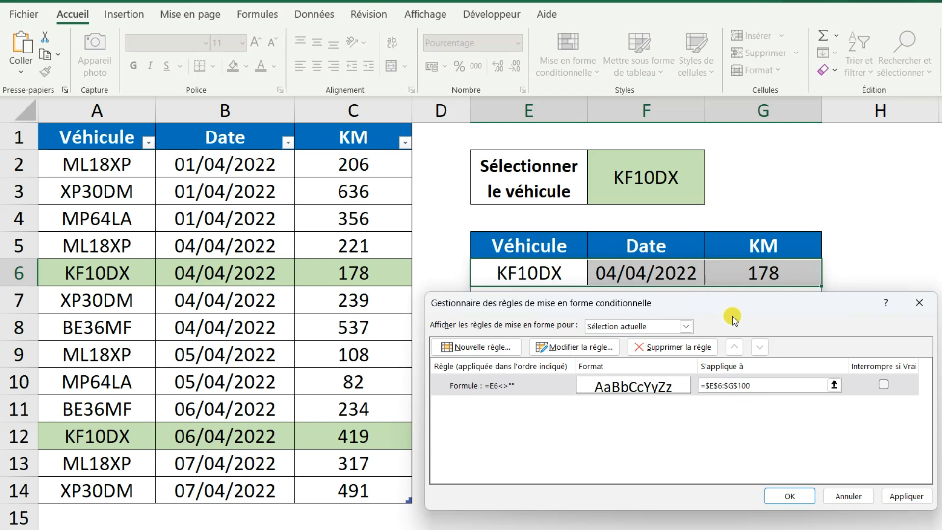
pyautogui.click(790, 496)
# Step: Test the extraction by choosing vehicle XP30DM and then ML18XP in the vehicle selector cell F2
pyautogui.click(660, 177)
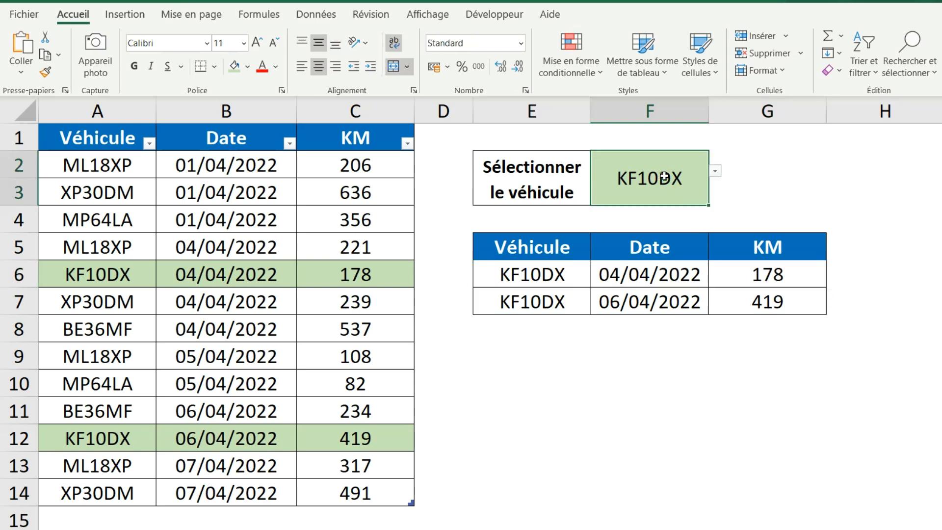
pyautogui.click(716, 171)
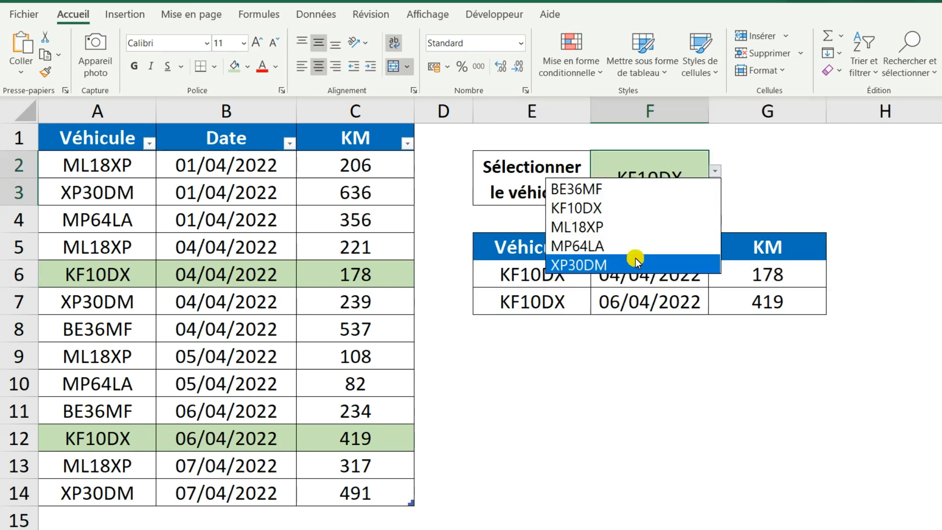
pyautogui.click(635, 259)
pyautogui.click(715, 171)
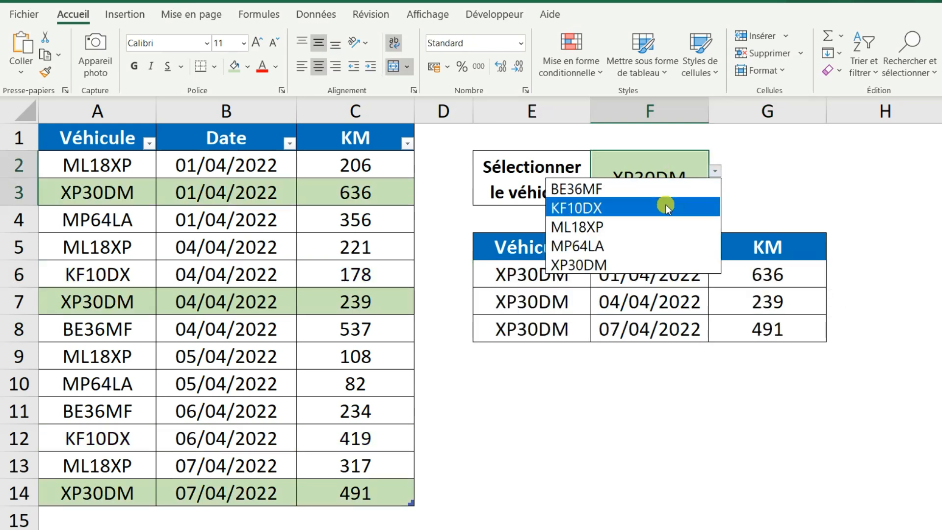
pyautogui.click(632, 228)
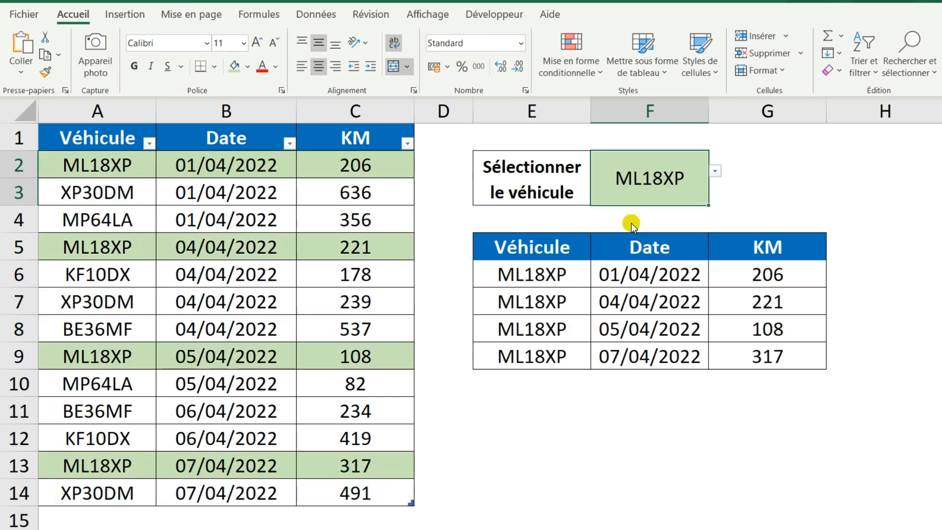